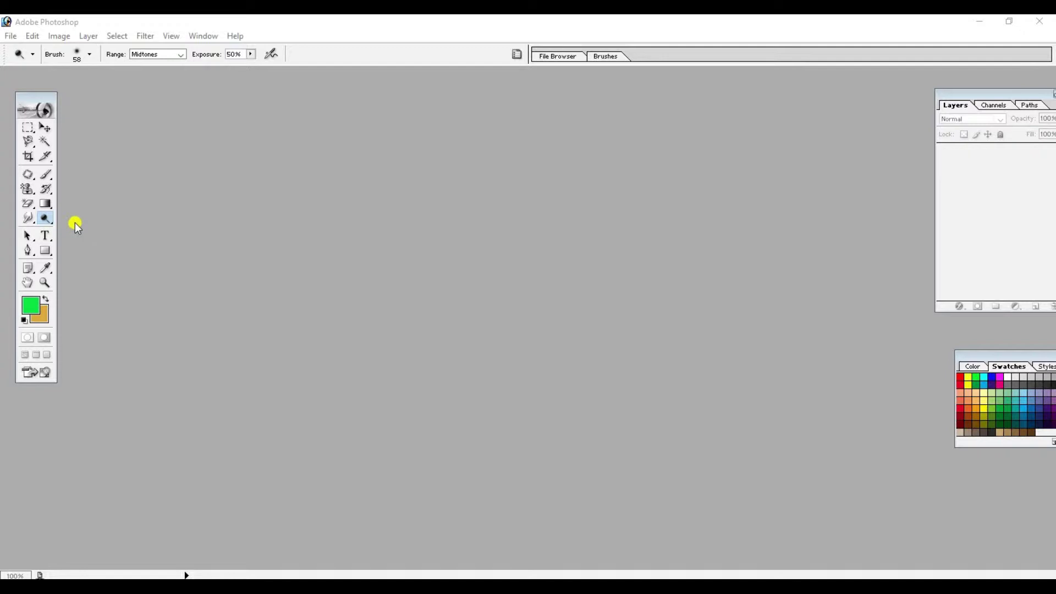
Step: Expand the toning tools flyout to show Dodge, Burn and Sponge
left_click(46, 219)
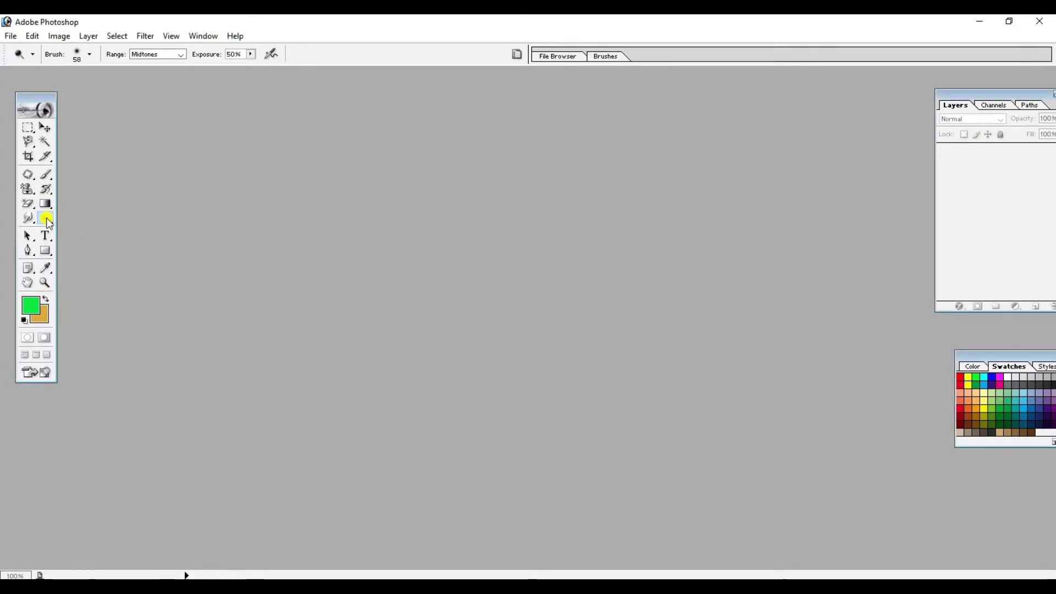
right_click(48, 218)
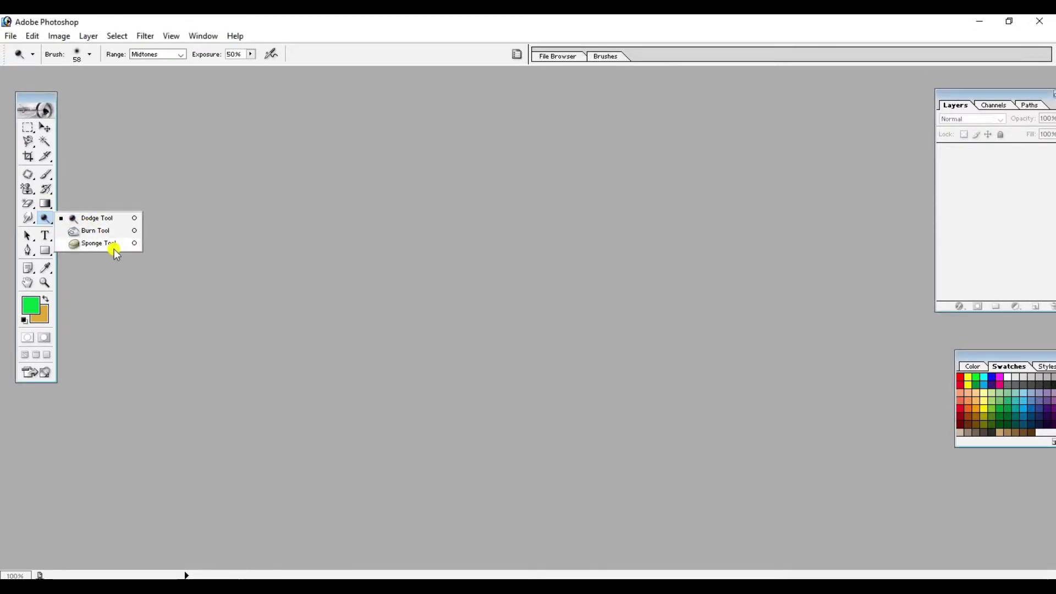
Step: Open the smiling-man portrait from the desktop, accept the missing profile, and centre its window
double_click(335, 276)
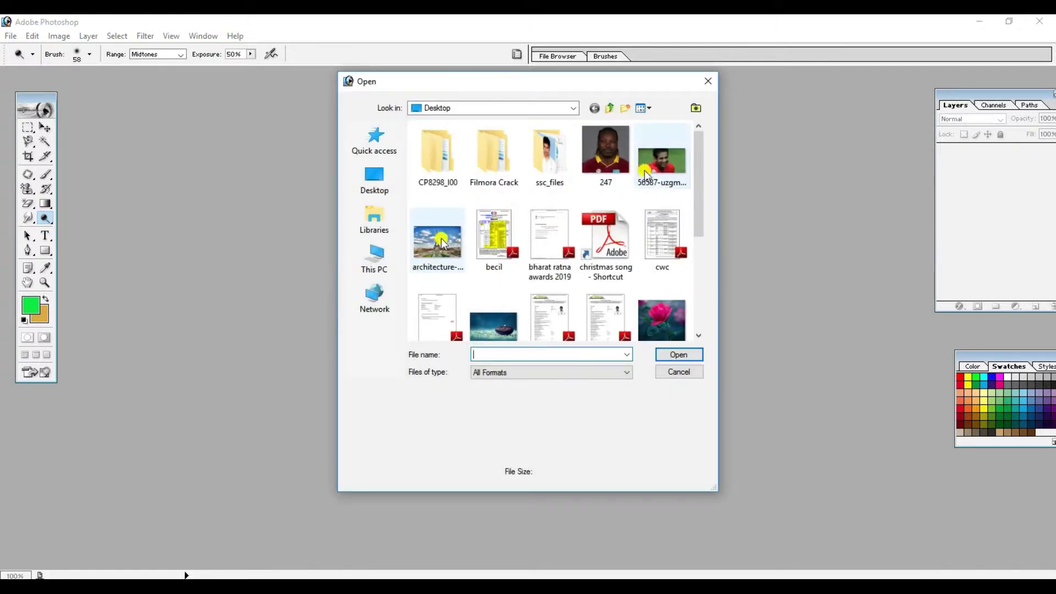
left_click(647, 175)
left_click(666, 352)
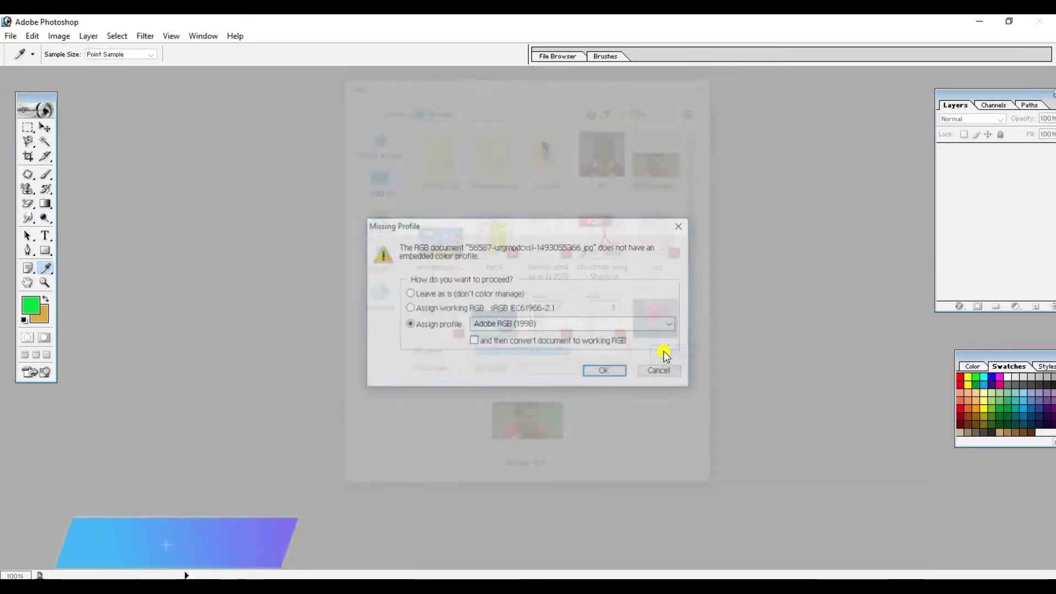
left_click(624, 370)
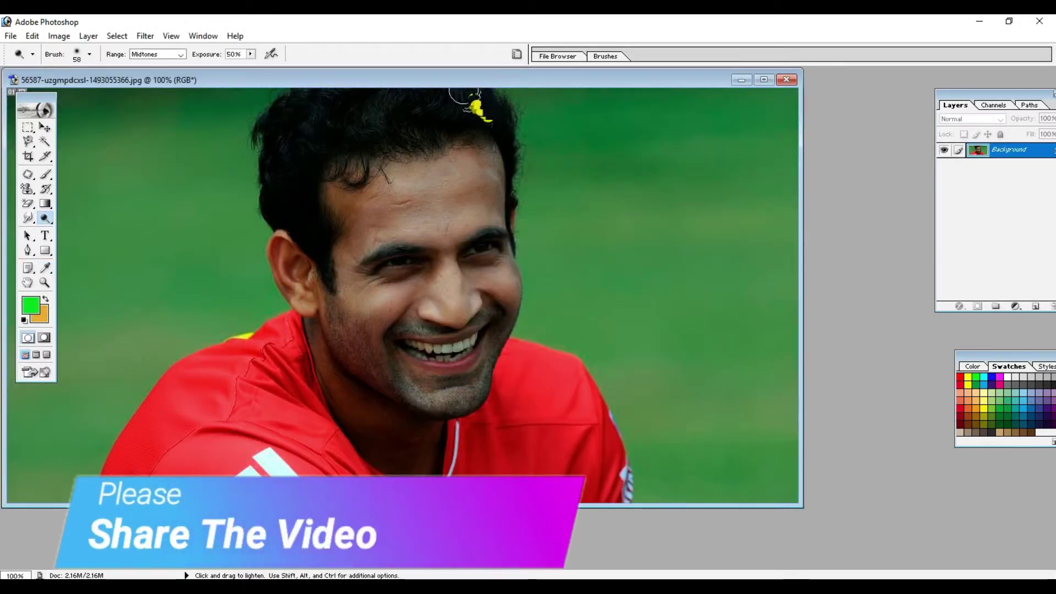
left_click_drag(457, 80, 599, 118)
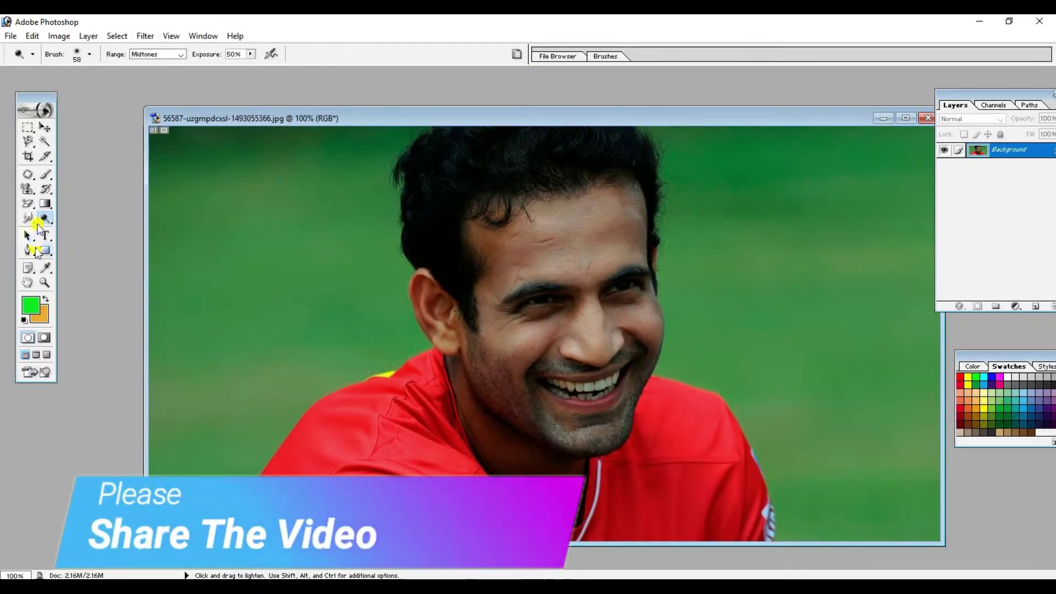
Step: Choose the Dodge Tool with a 59 px brush, midtones range and 50% exposure
left_click(45, 218)
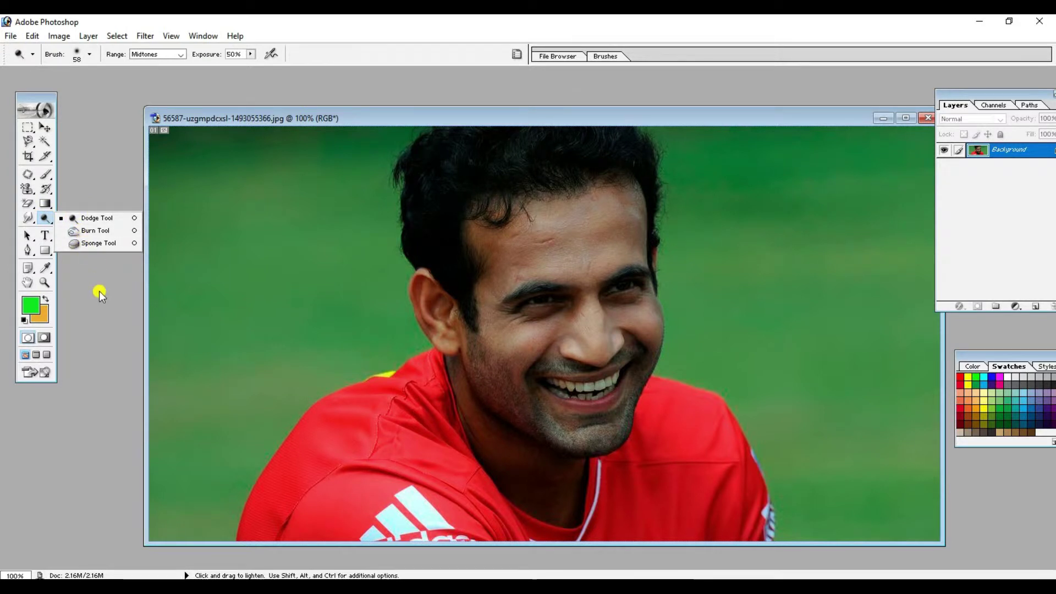
left_click(104, 220)
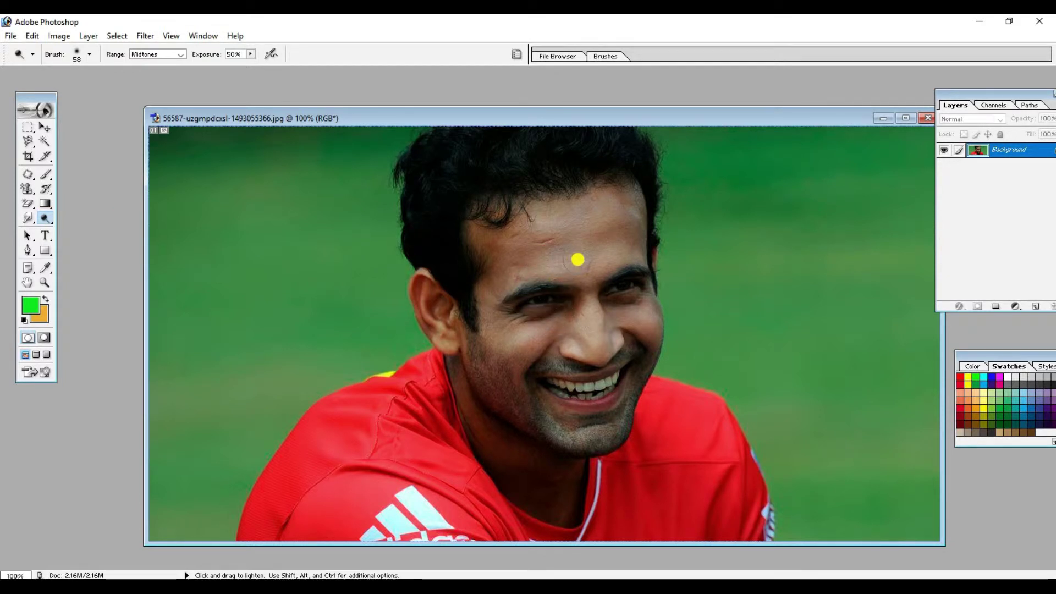
left_click(89, 59)
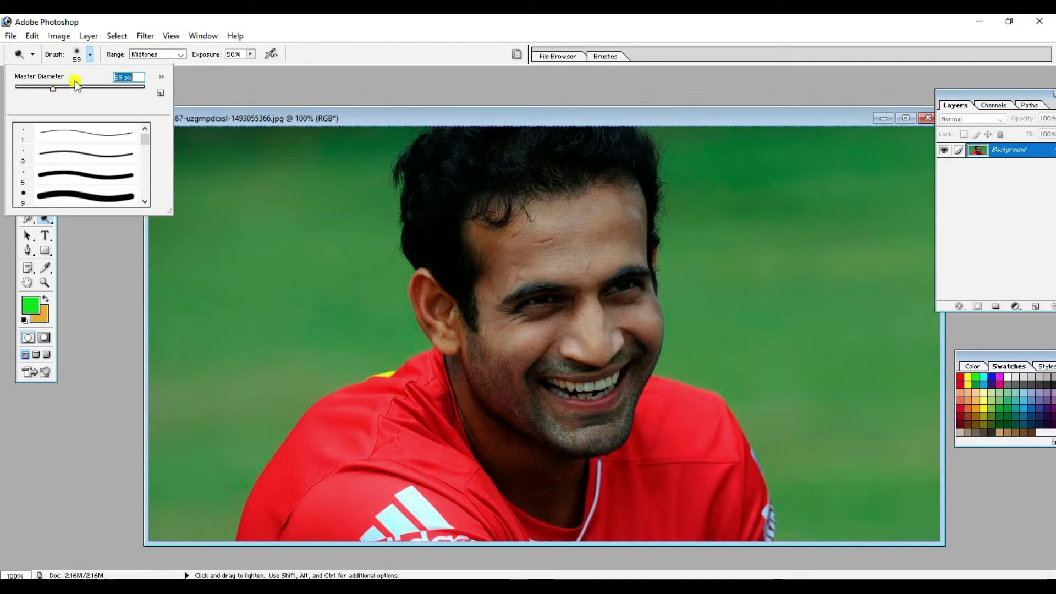
left_click(197, 76)
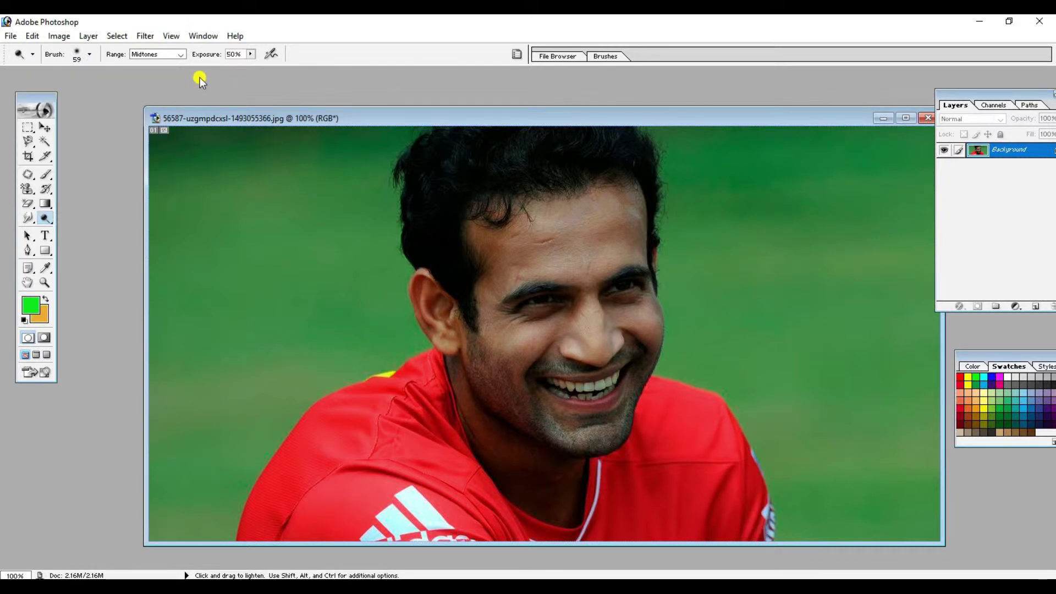
left_click(251, 55)
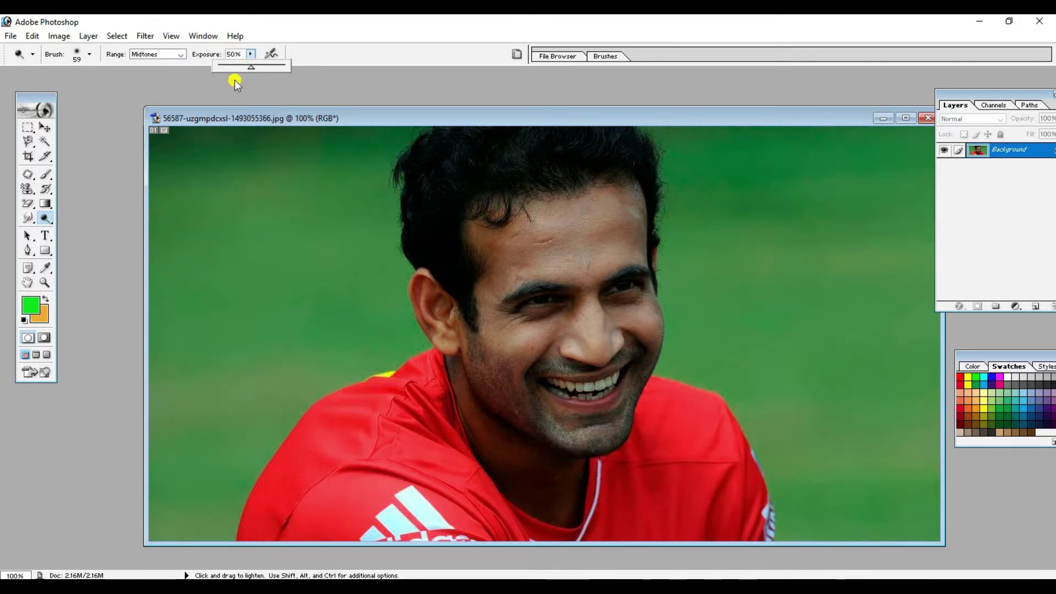
left_click(234, 80)
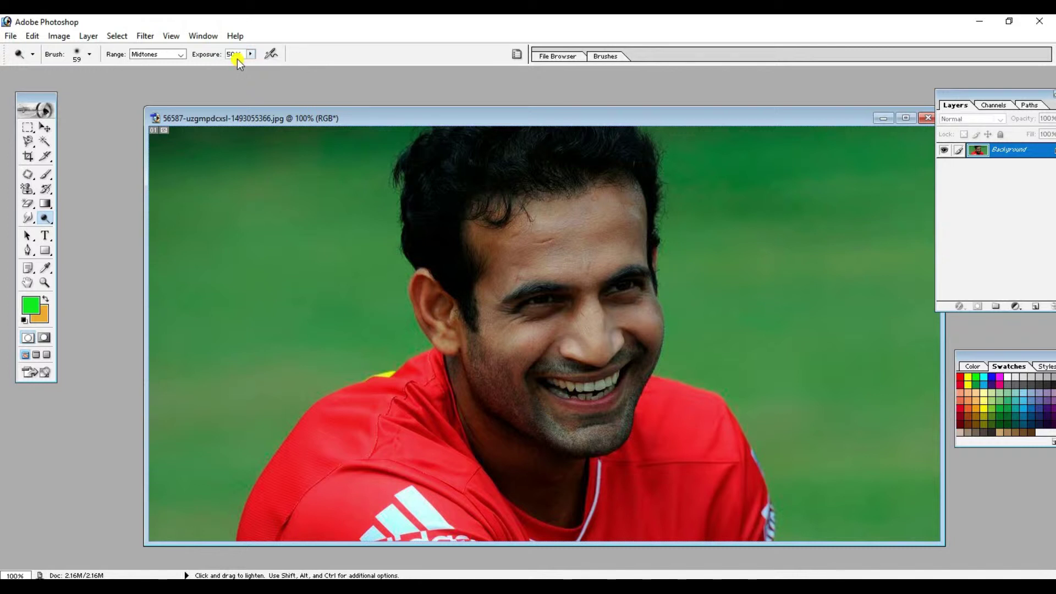
Step: Dodge over the man's forehead and face to lighten the skin
mouse_move(529, 209)
left_mouse_down()
mouse_move(513, 229)
mouse_move(602, 217)
mouse_move(579, 208)
mouse_move(515, 207)
mouse_move(618, 245)
mouse_move(564, 251)
mouse_move(479, 229)
mouse_move(479, 216)
mouse_move(495, 320)
mouse_move(507, 306)
mouse_move(585, 338)
mouse_move(625, 266)
mouse_move(567, 215)
mouse_move(599, 389)
mouse_move(658, 319)
mouse_move(572, 344)
mouse_move(504, 420)
mouse_move(500, 326)
mouse_move(463, 337)
mouse_move(636, 285)
mouse_move(644, 297)
mouse_move(672, 266)
mouse_move(643, 353)
mouse_move(596, 302)
mouse_move(601, 448)
mouse_move(559, 410)
mouse_move(479, 414)
mouse_move(537, 451)
mouse_move(486, 382)
mouse_move(490, 405)
mouse_move(474, 417)
mouse_move(561, 497)
mouse_move(484, 372)
mouse_move(507, 250)
left_mouse_up()
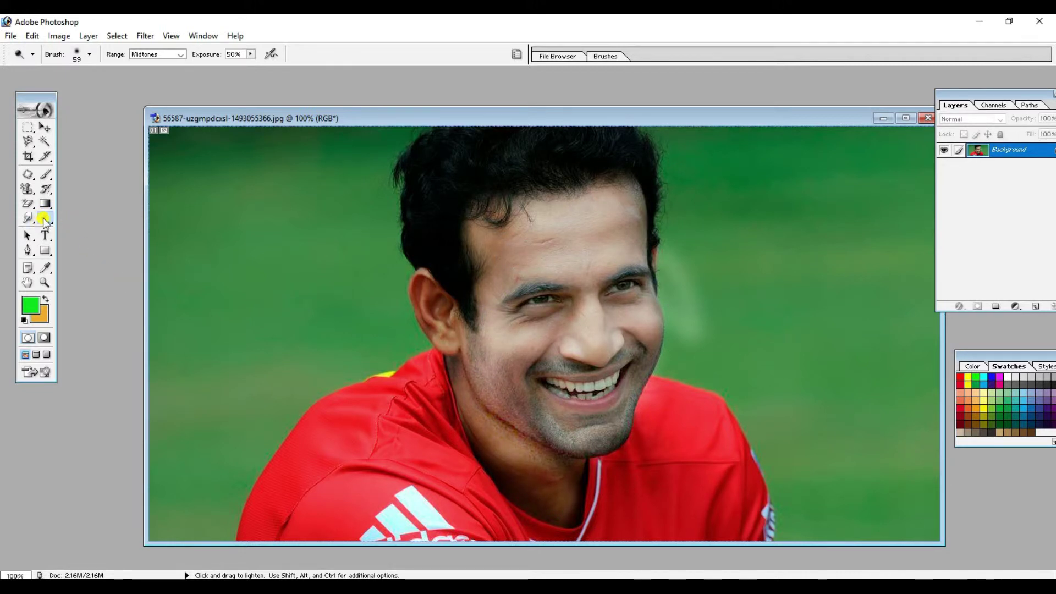
left_click_drag(46, 221, 75, 233)
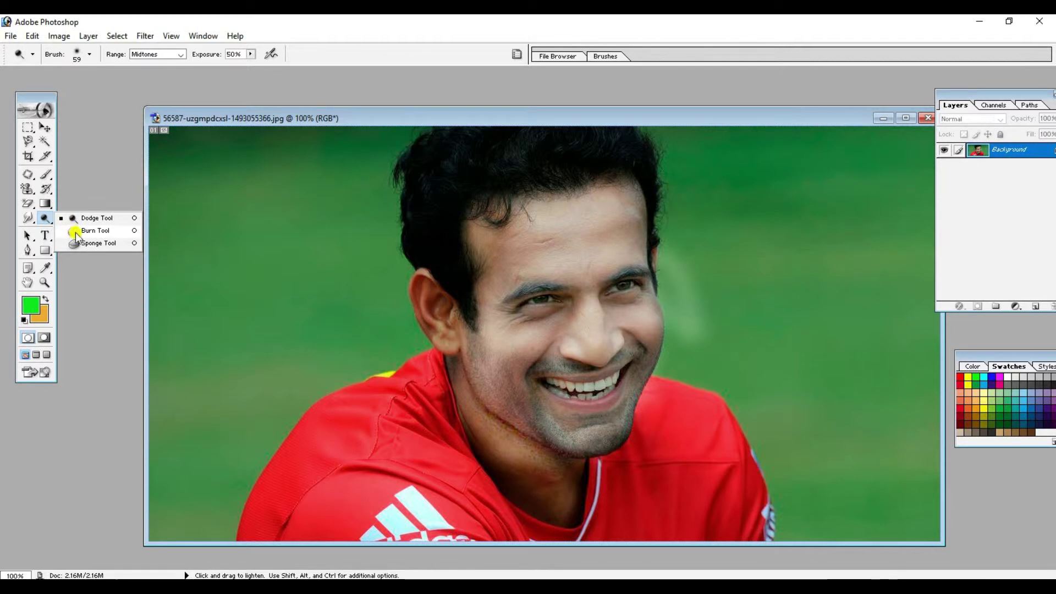
Step: Burn the man's forehead, temple, left cheek and jaw to add shading
mouse_move(75, 228)
left_mouse_down()
mouse_move(77, 219)
mouse_move(84, 231)
left_mouse_up()
mouse_move(598, 215)
left_mouse_down()
mouse_move(620, 205)
mouse_move(549, 220)
mouse_move(635, 196)
mouse_move(514, 219)
mouse_move(488, 236)
mouse_move(594, 238)
mouse_move(605, 253)
left_mouse_up()
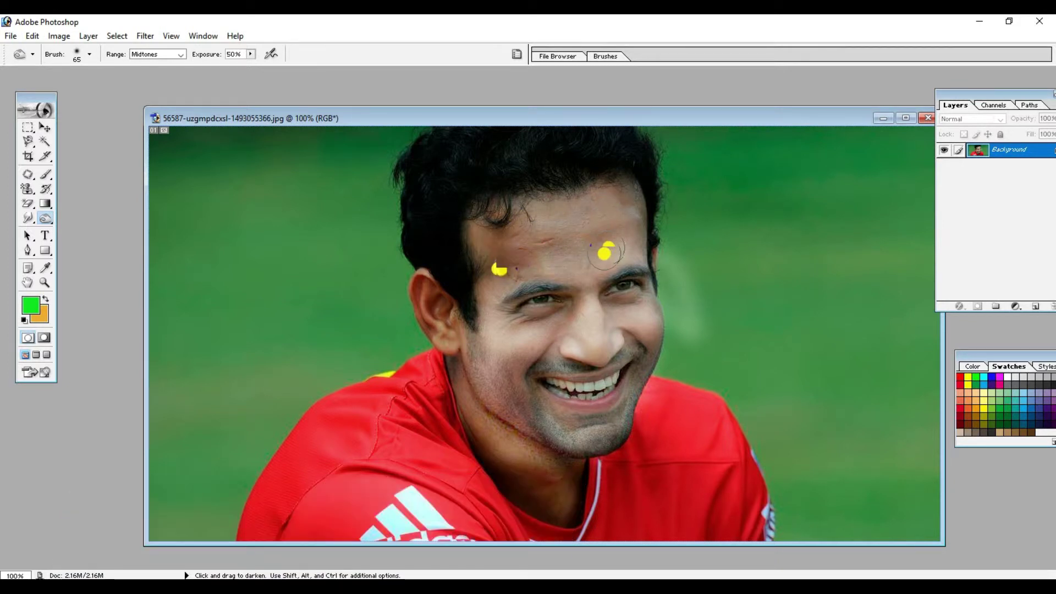
mouse_move(499, 268)
left_mouse_down()
mouse_move(495, 235)
mouse_move(488, 406)
mouse_move(514, 377)
mouse_move(641, 330)
mouse_move(644, 307)
mouse_move(620, 351)
mouse_move(536, 435)
mouse_move(615, 372)
mouse_move(537, 476)
mouse_move(464, 402)
mouse_move(552, 455)
mouse_move(561, 487)
mouse_move(561, 465)
mouse_move(616, 441)
mouse_move(628, 409)
left_mouse_up()
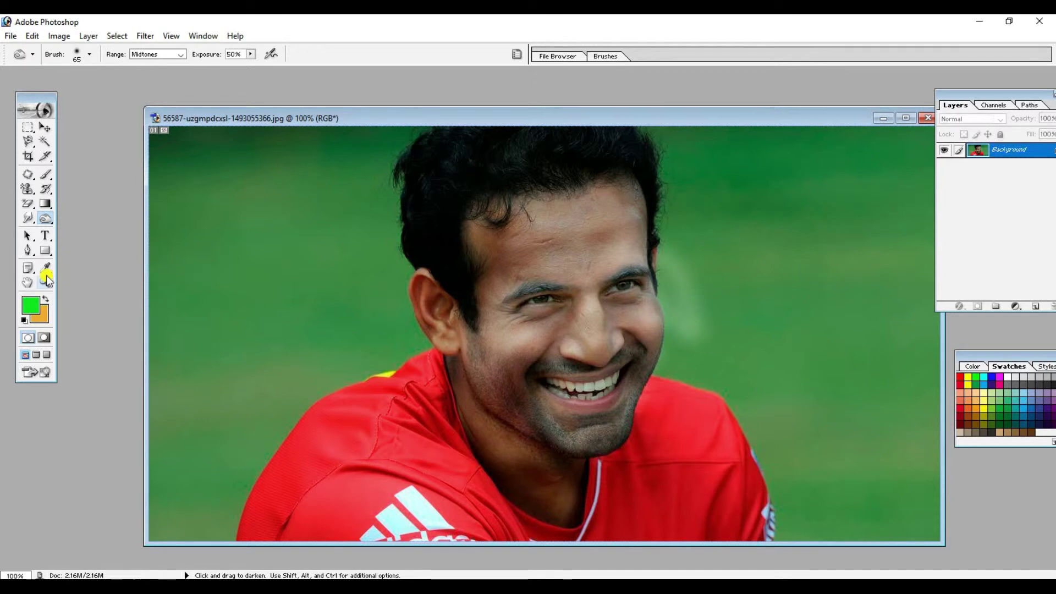
left_click_drag(41, 220, 110, 246)
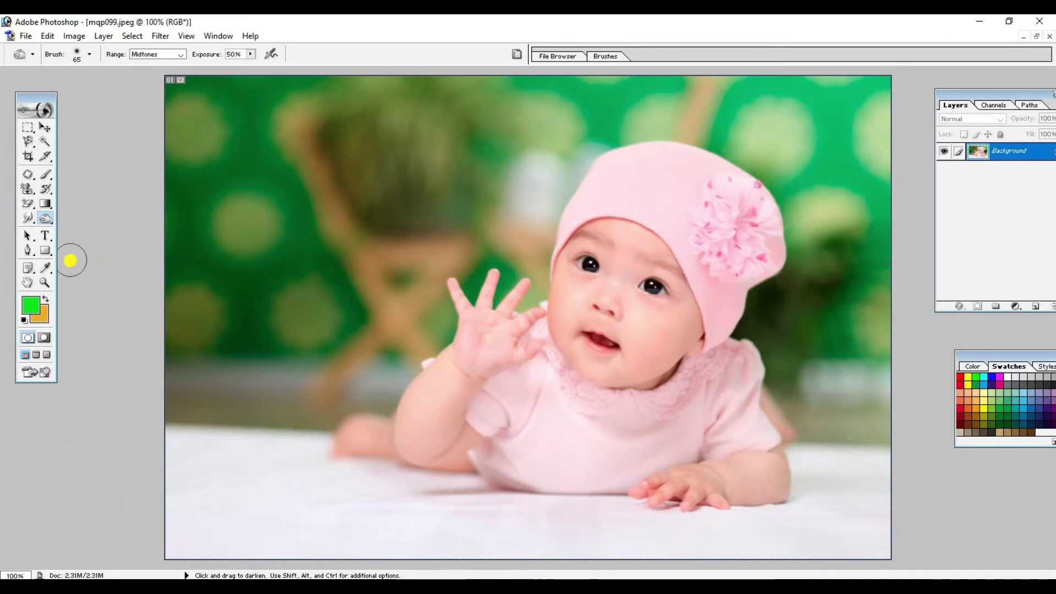
Step: Select the Sponge Tool set to Desaturate at 80% flow for mqp099.jpeg
left_click(48, 218)
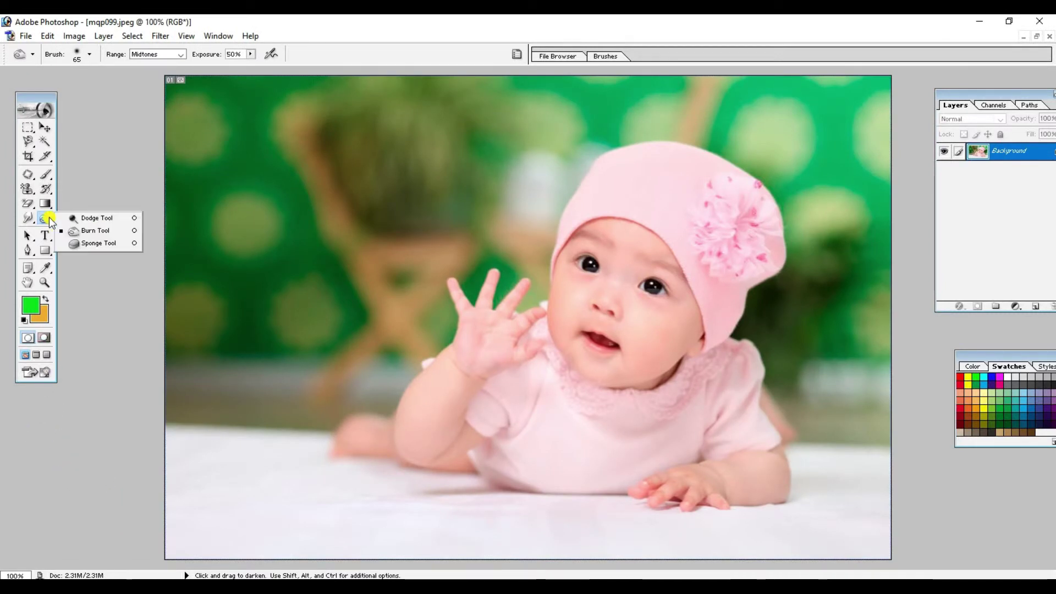
left_click(85, 242)
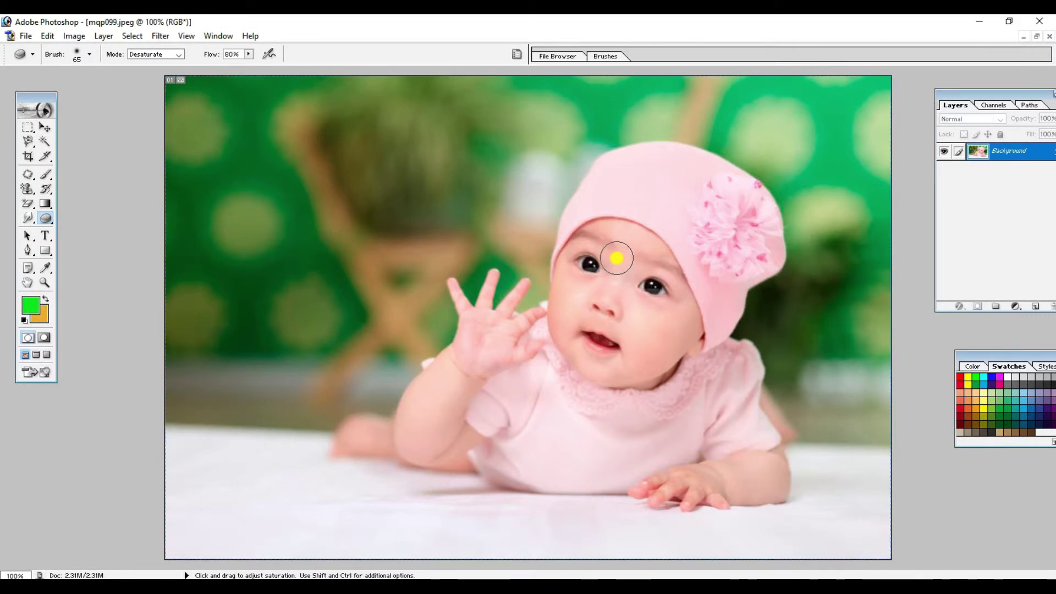
left_click(248, 55)
left_click(248, 58)
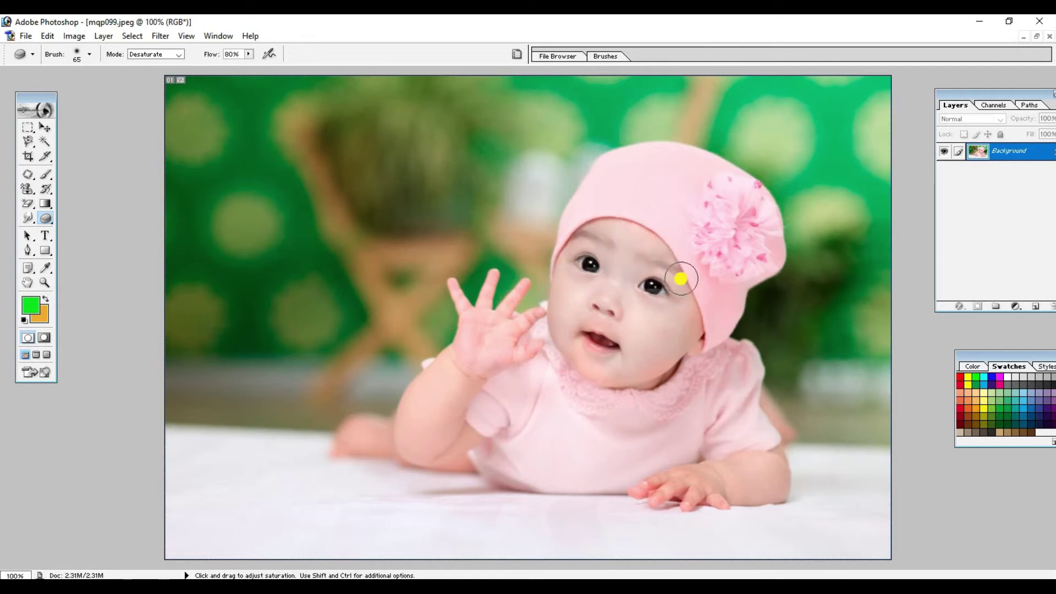
Step: Desaturate the baby's hand and arm, undo, then desaturate the lower hand and face
mouse_move(473, 366)
left_mouse_down()
mouse_move(474, 356)
mouse_move(483, 379)
mouse_move(505, 368)
mouse_move(439, 375)
left_mouse_up()
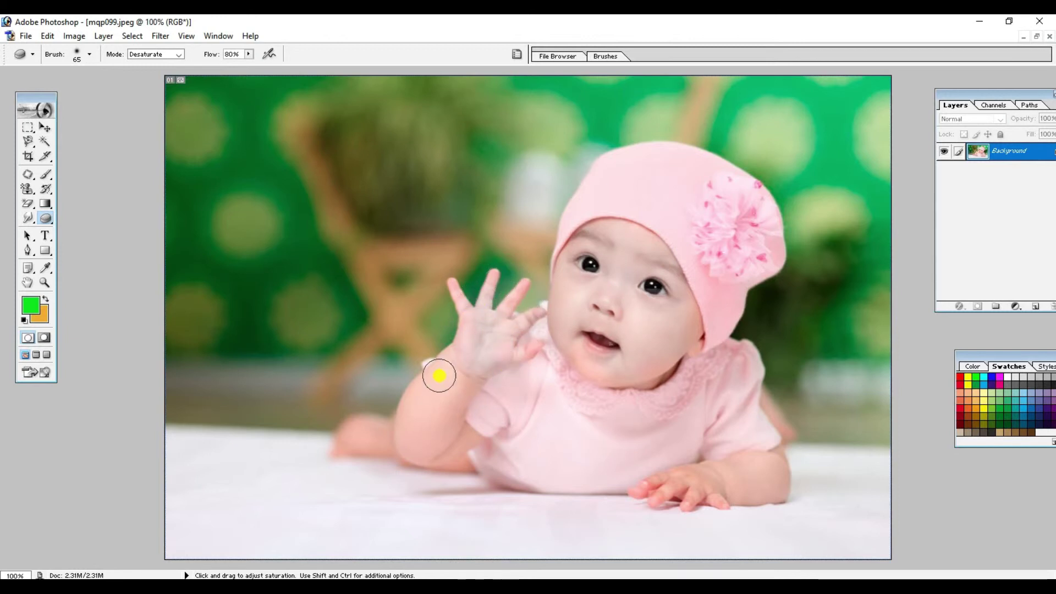
mouse_move(403, 438)
left_mouse_down()
mouse_move(462, 366)
mouse_move(440, 418)
mouse_move(438, 369)
mouse_move(523, 337)
mouse_move(528, 361)
mouse_move(478, 332)
left_mouse_up()
key("ctrl+z")
left_click_drag(713, 474, 652, 500)
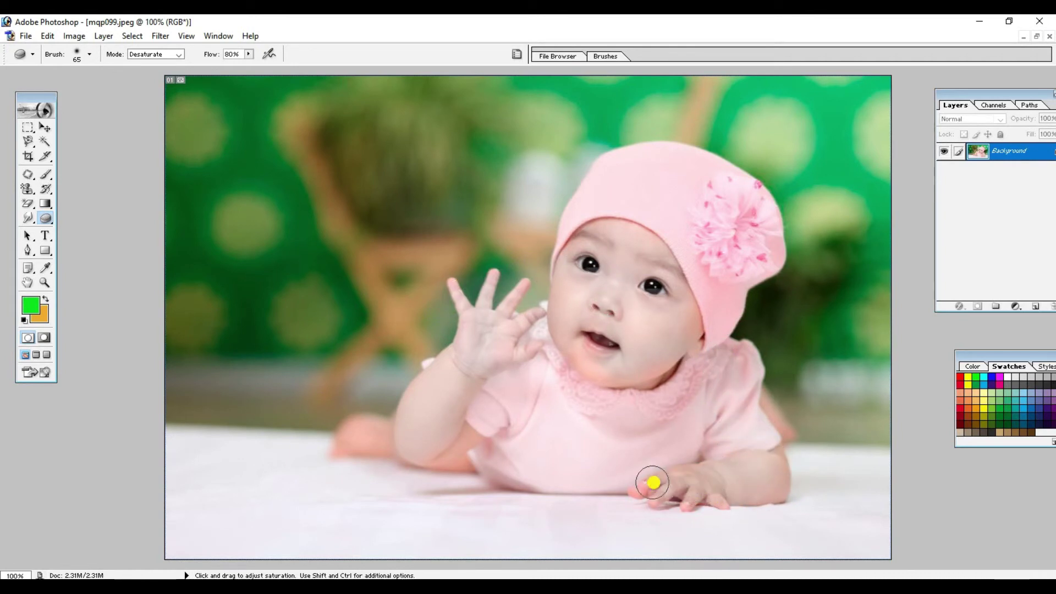
mouse_move(672, 322)
left_mouse_down()
mouse_move(608, 252)
mouse_move(540, 285)
mouse_move(569, 328)
mouse_move(616, 333)
mouse_move(628, 274)
mouse_move(659, 277)
left_mouse_up()
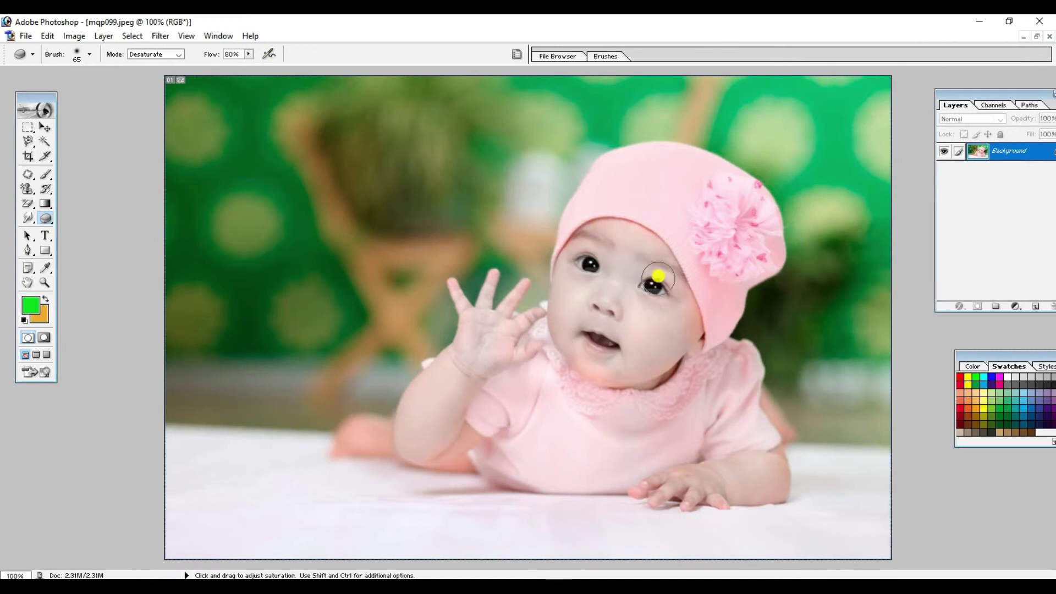